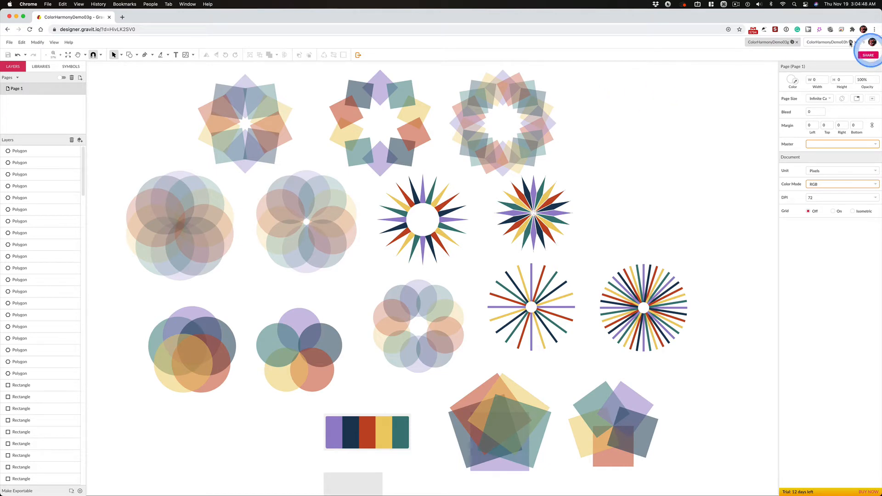
Switch to the ColorHarmonyDemo03h document and move the multicoloured starburst far to the right to clear the canvas.
click(829, 42)
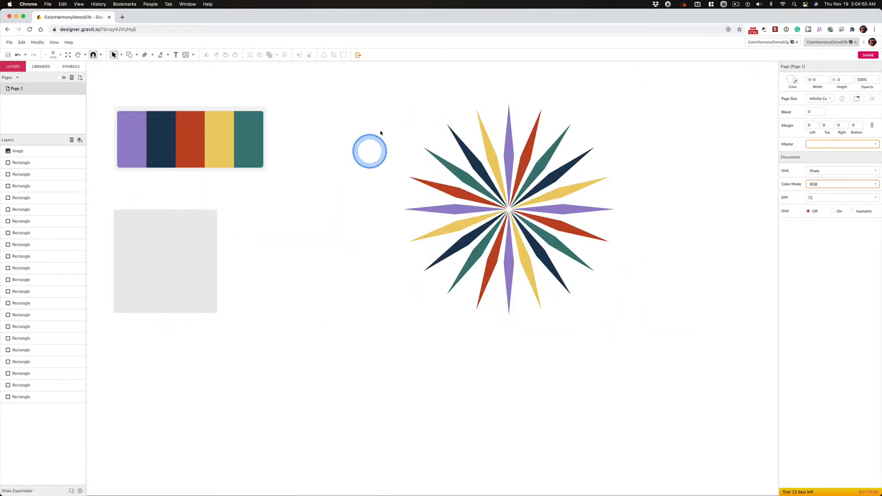
drag(624, 271, 582, 328)
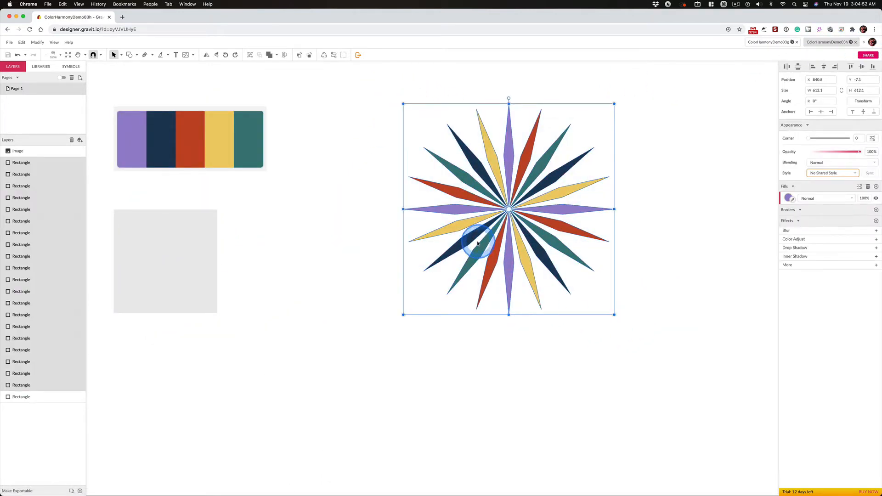
drag(467, 245, 719, 272)
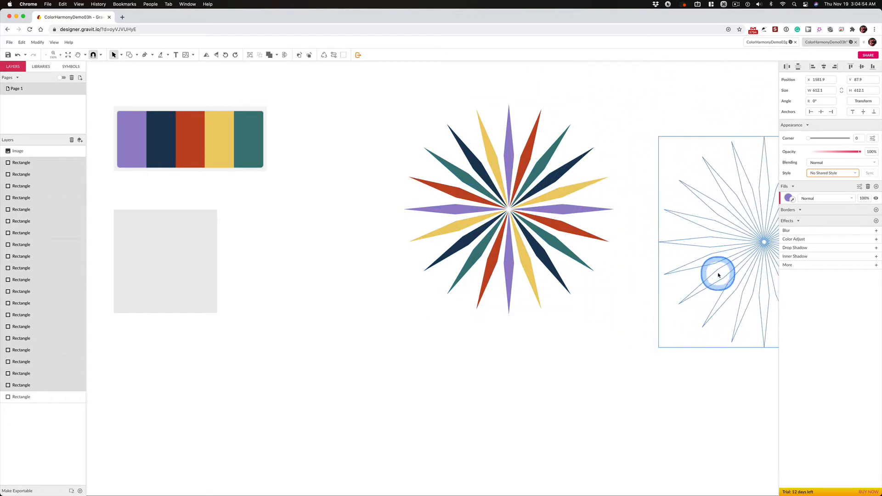
drag(677, 243, 738, 247)
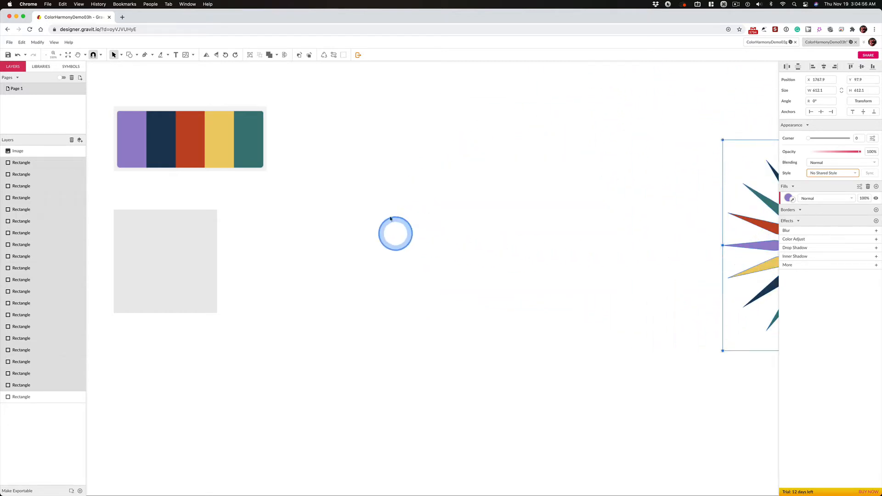
click(288, 229)
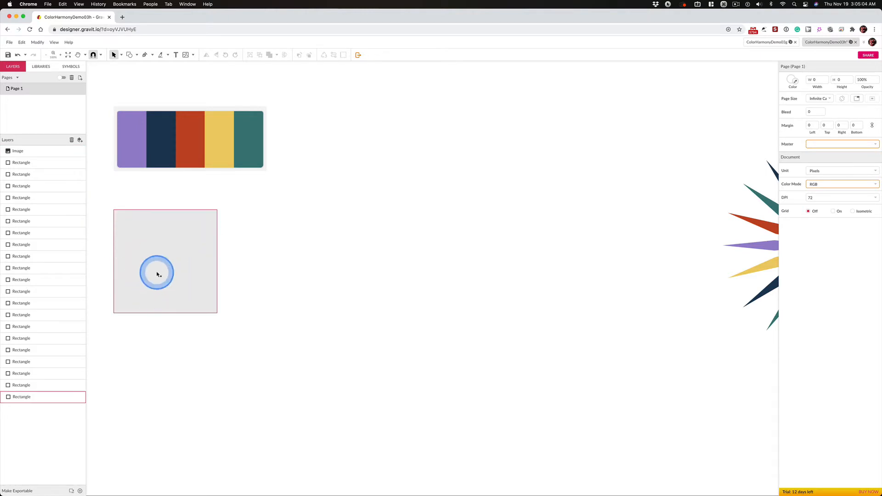
Duplicate the grey square to its right and rotate the copy 45° into a diamond.
drag(159, 272, 395, 258)
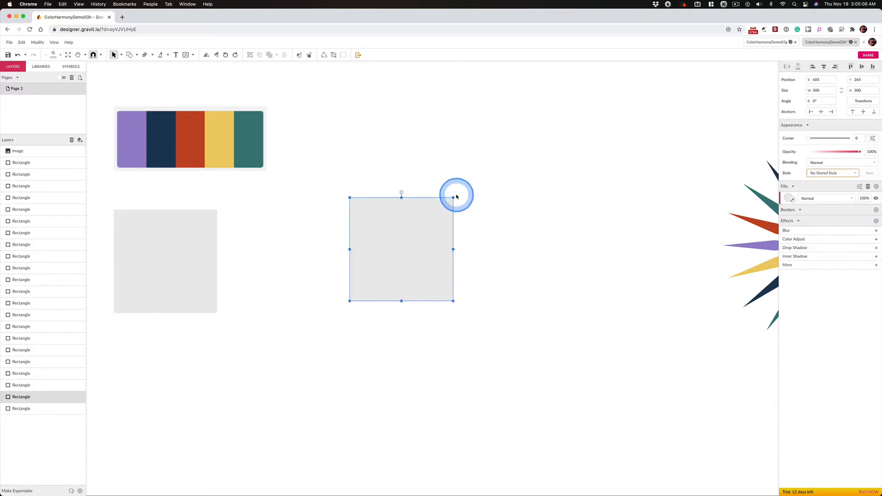
drag(456, 196, 399, 167)
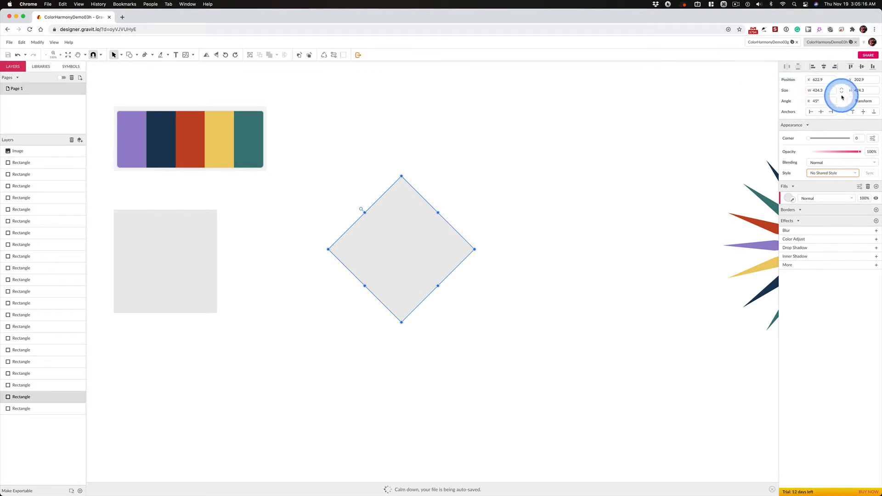
Lock the diamond's proportions and set its width to 300 px.
key(ctrl)
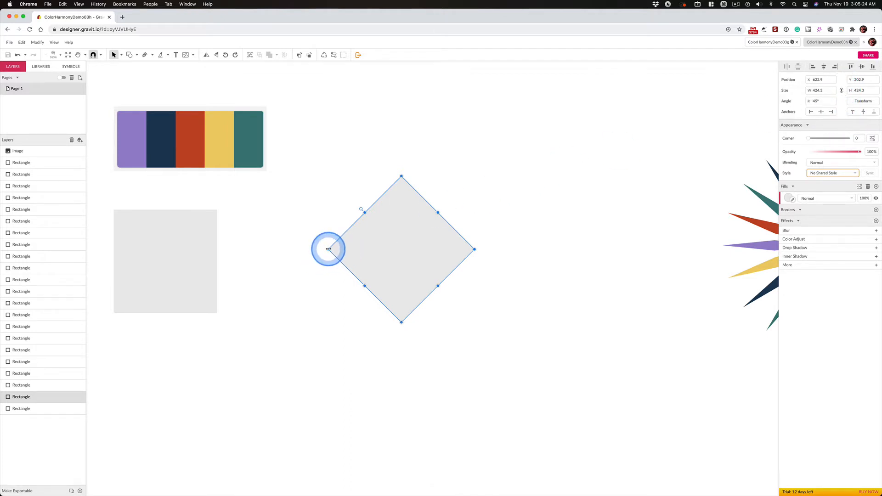
click(817, 91)
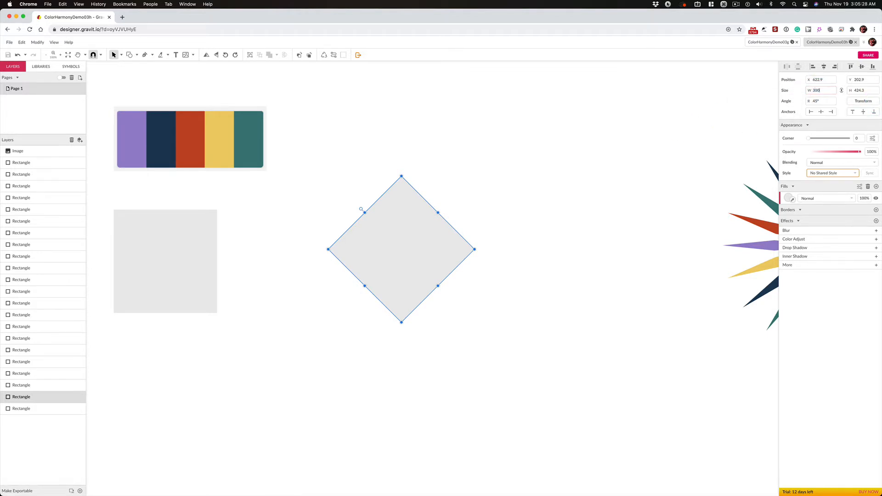
key(Tab)
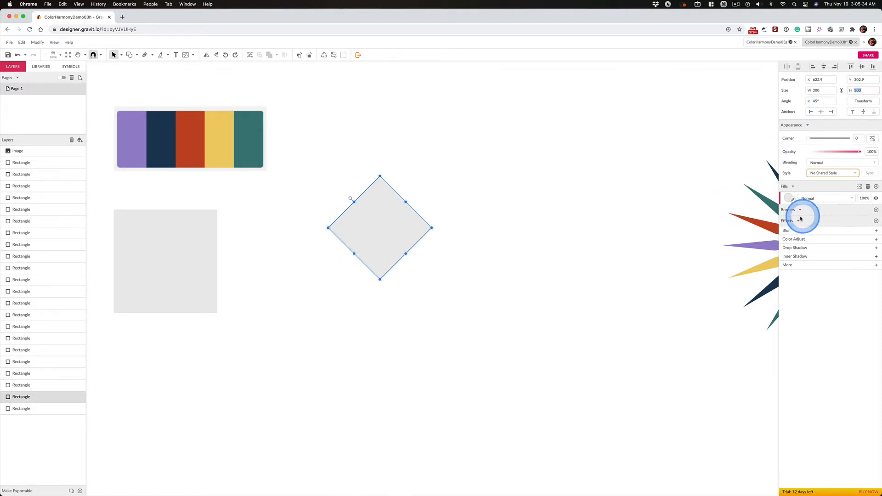
Unlock the diamond's proportions, set its width to 45 px, and move the narrow shape up to about X 830, Y -22.
click(842, 91)
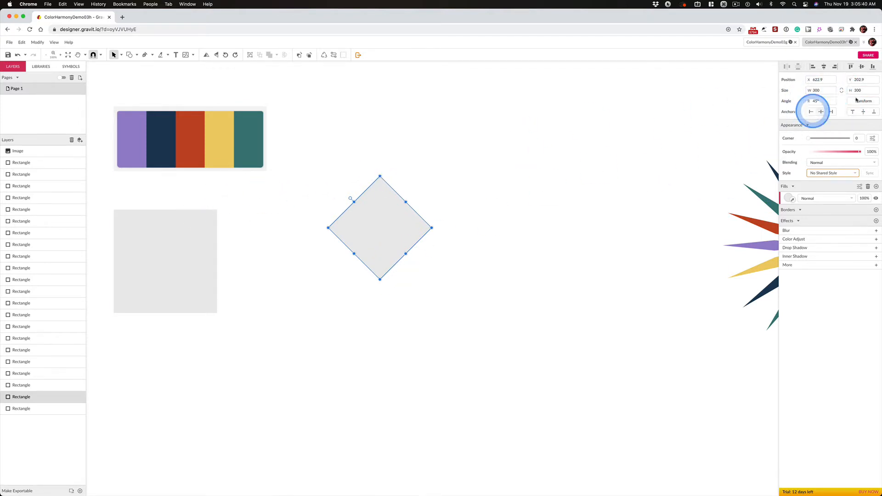
click(816, 90)
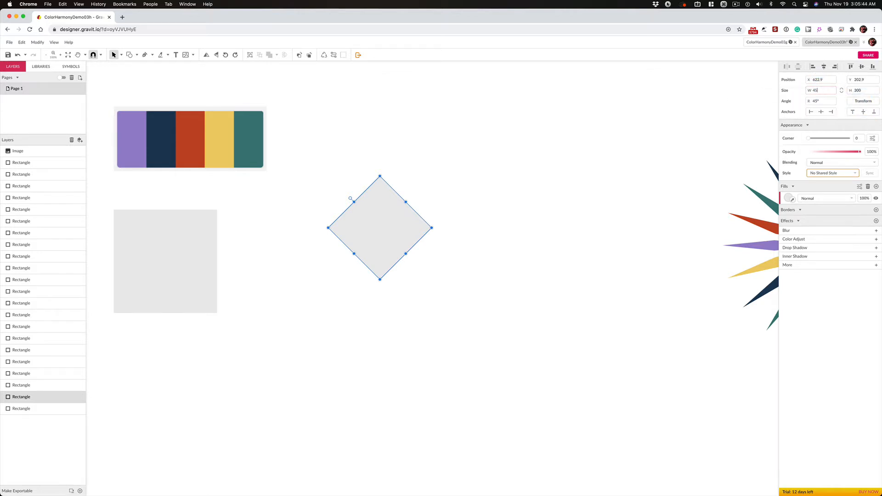
drag(350, 199, 327, 201)
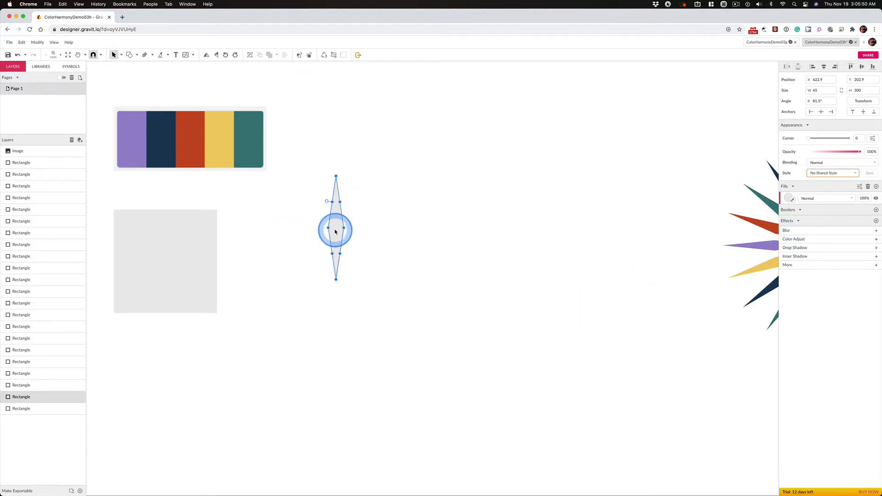
drag(335, 232, 407, 155)
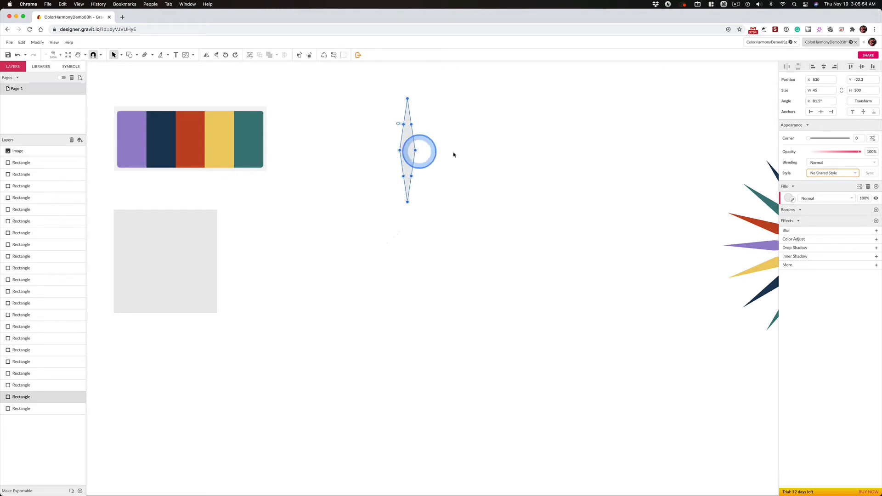
Examine the pointed starburst designs in the ColorHarmonyDemo03g document and return to ColorHarmonyDemo03h.
click(767, 41)
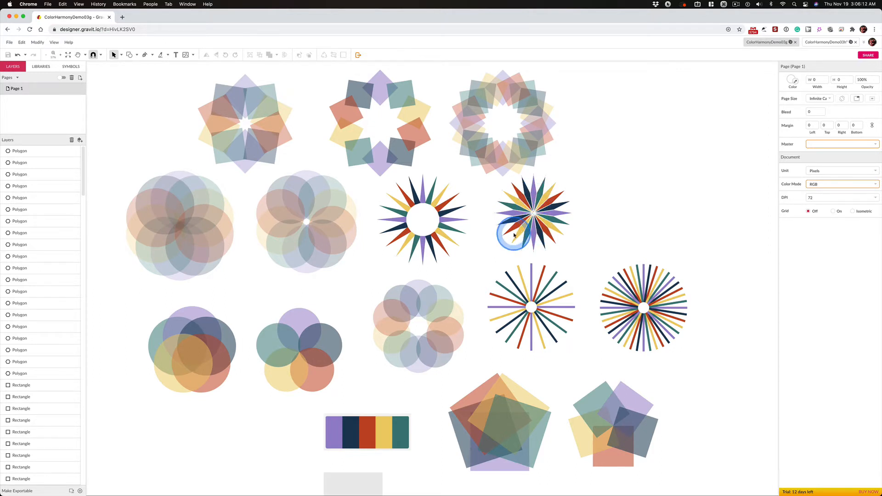
key(super)
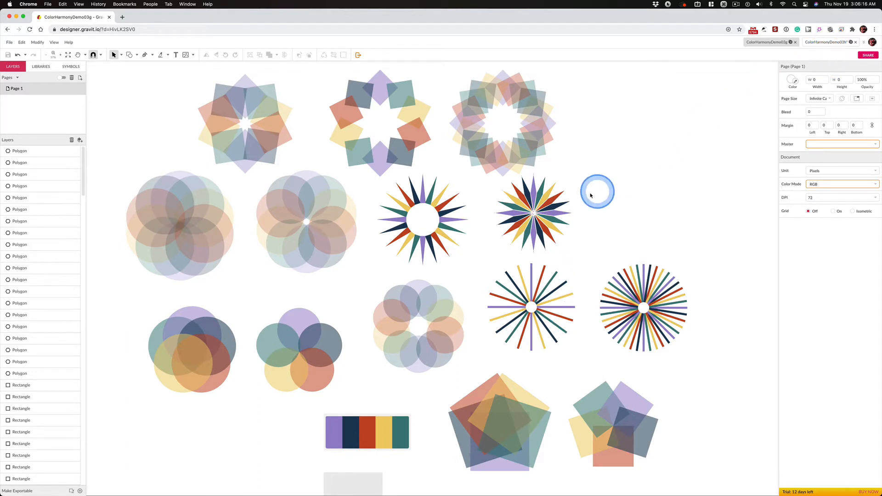
click(823, 47)
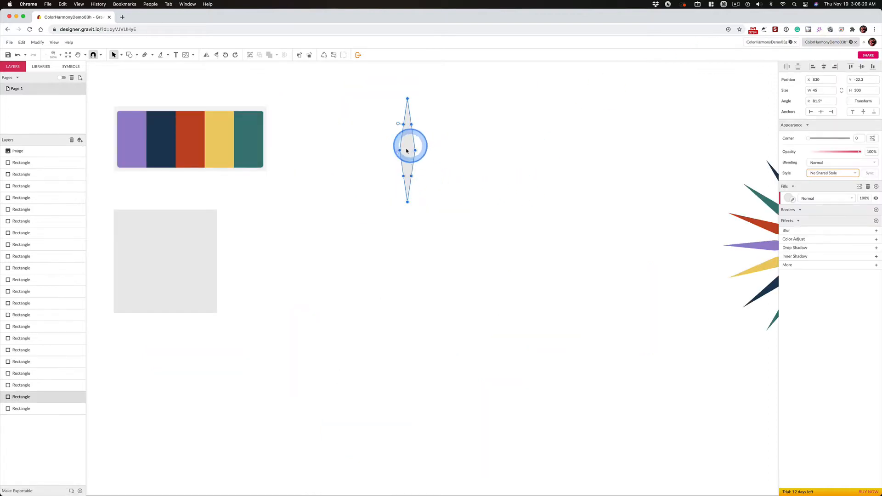
Duplicate the narrow diamond directly below the original with a small gap, and group the two diamonds.
drag(409, 148, 412, 256)
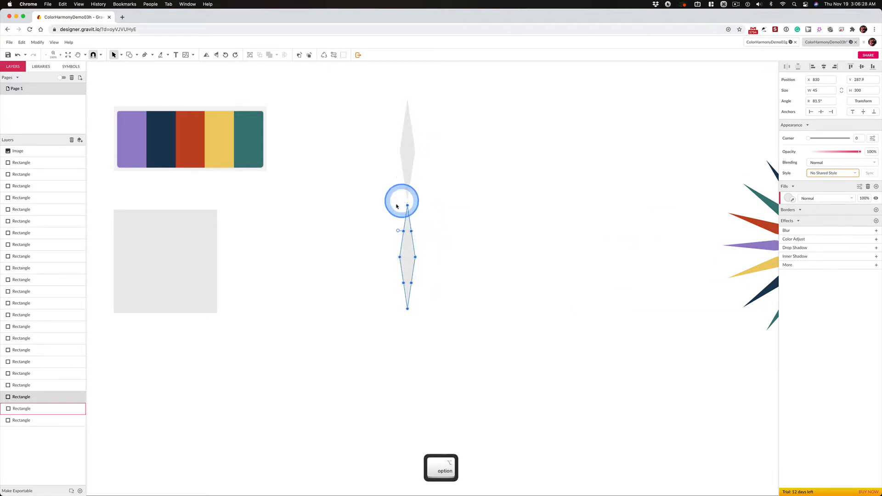
click(477, 213)
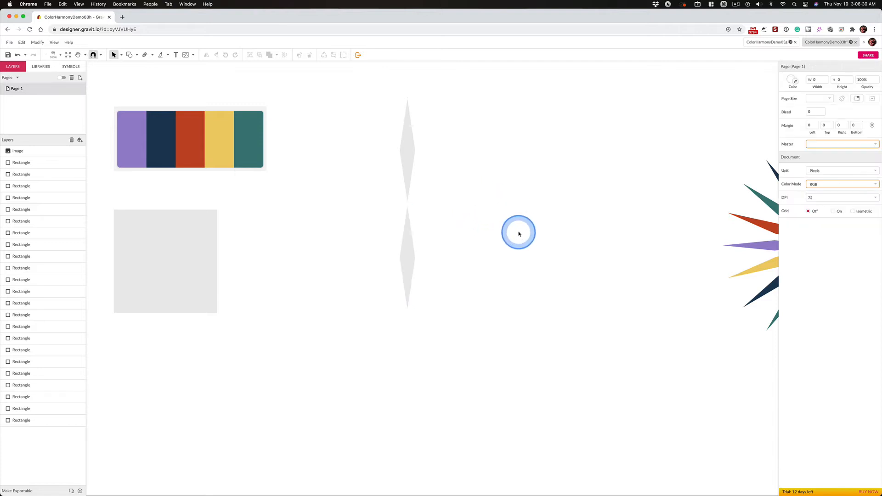
drag(408, 169, 522, 235)
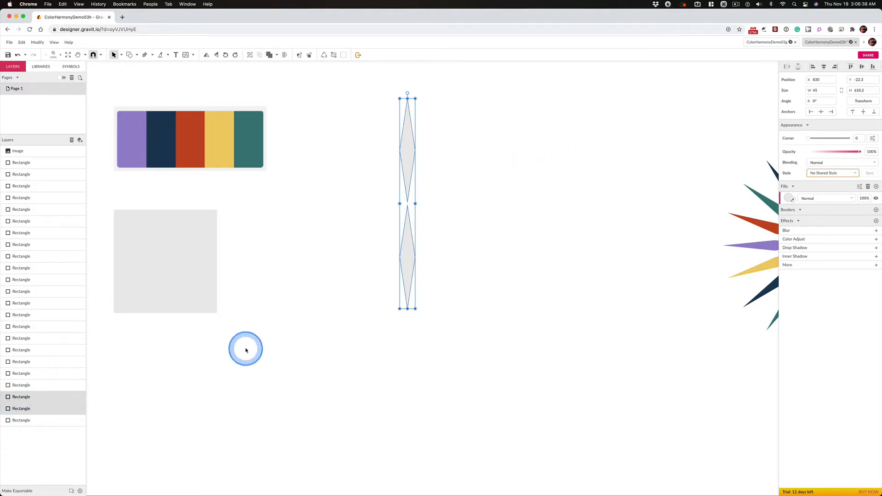
key(super+g)
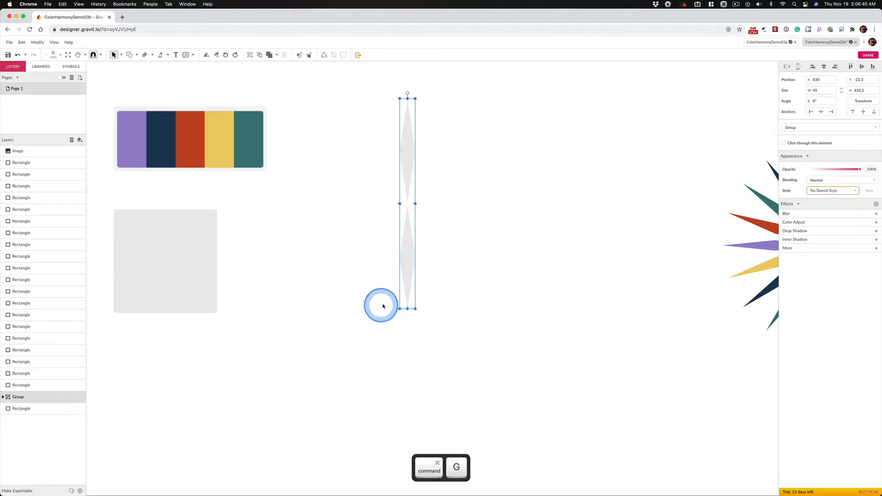
Rename the lower shape's layer inside the new group as diamond, and collapse the group.
click(3, 398)
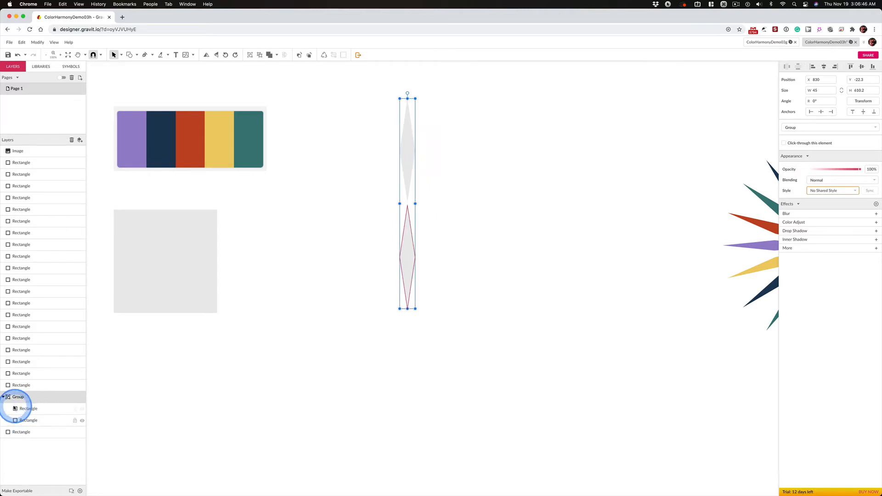
double_click(30, 409)
click(342, 428)
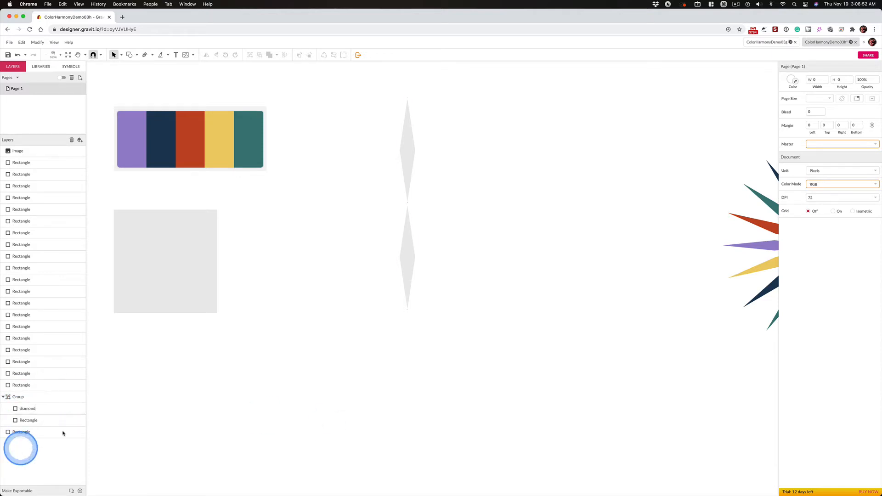
click(3, 397)
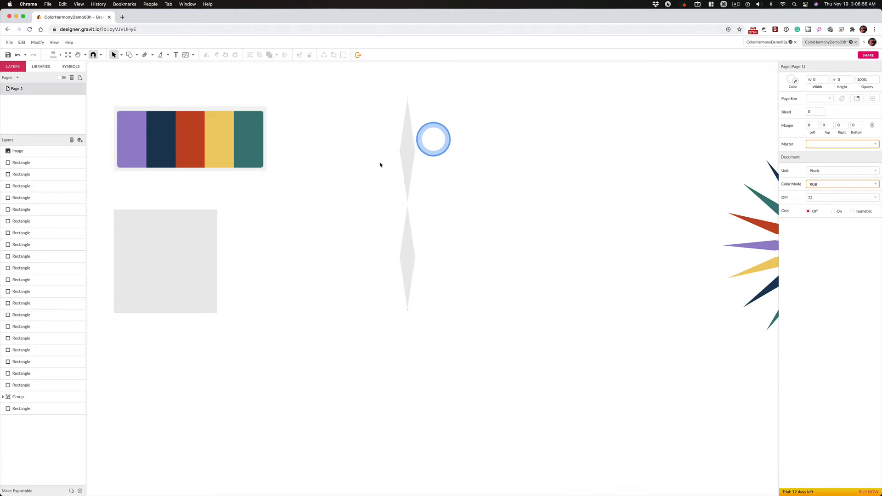
Transform the diamond group with a 72° rotation and 4 copies about its centre origin.
click(410, 156)
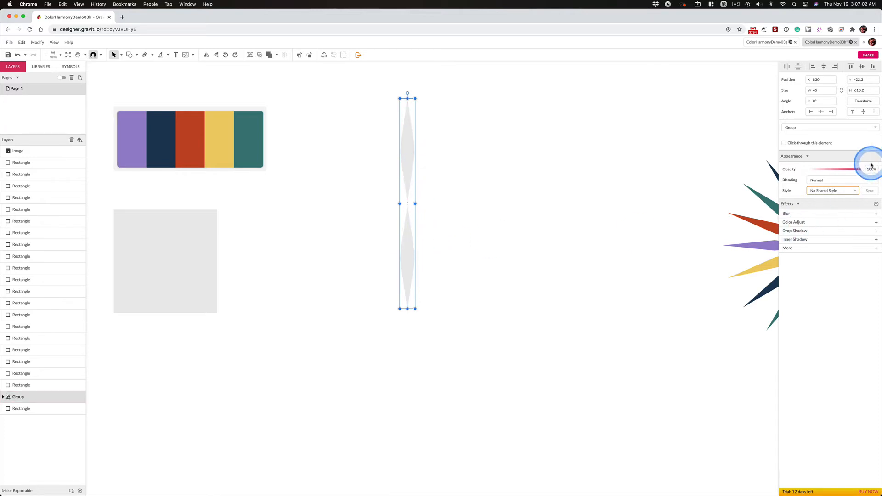
key(ctrl)
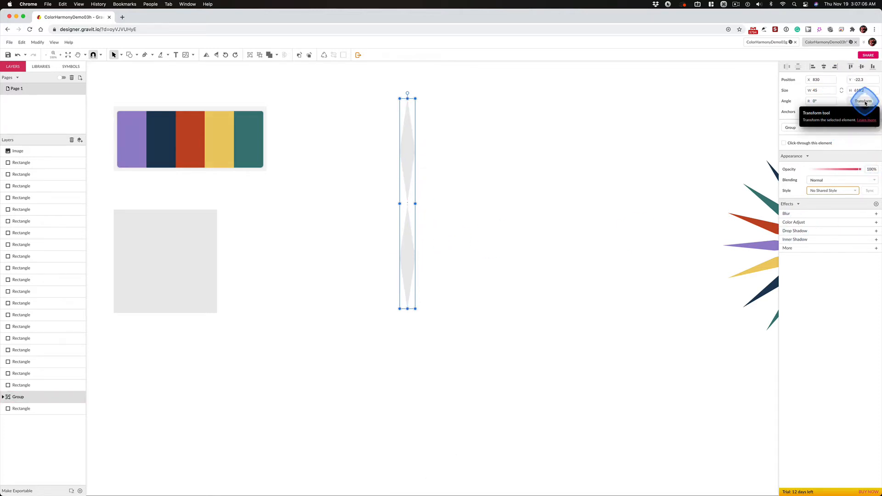
click(864, 101)
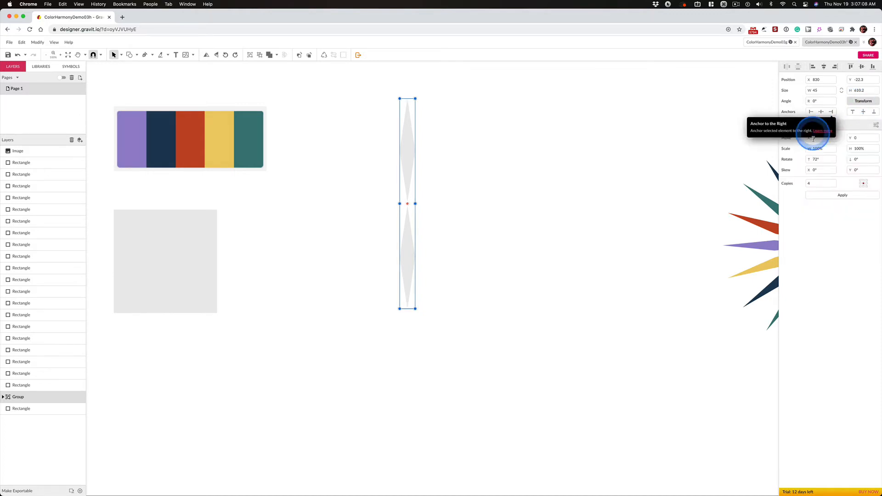
key(ctrl)
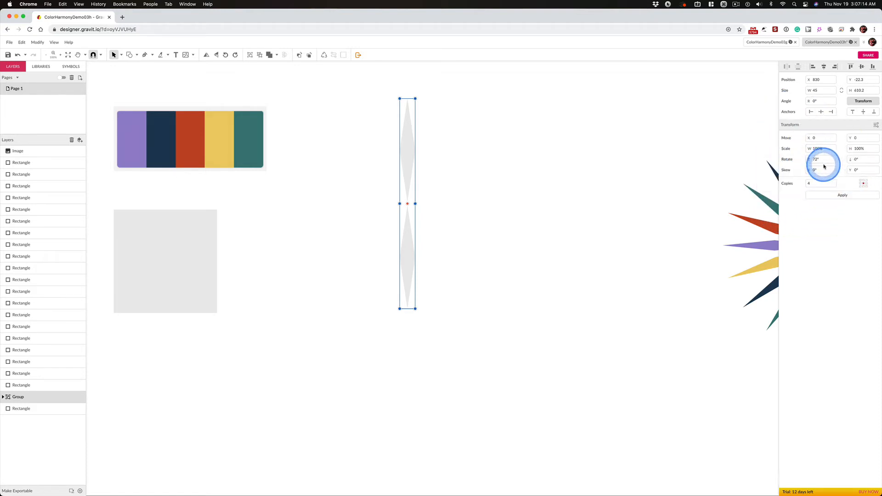
key(ctrl)
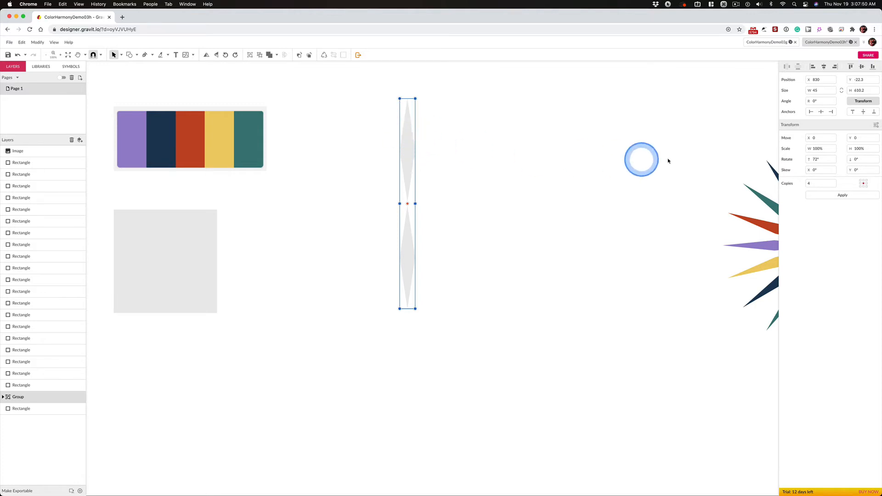
click(868, 185)
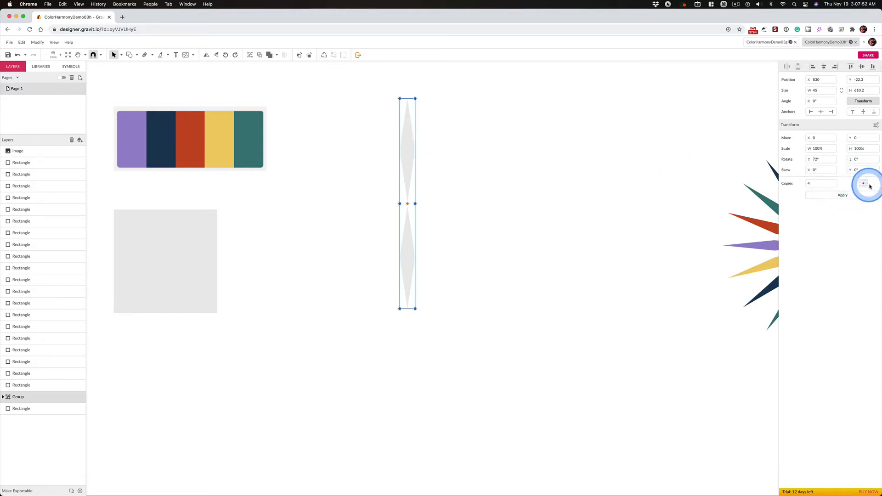
key(ctrl)
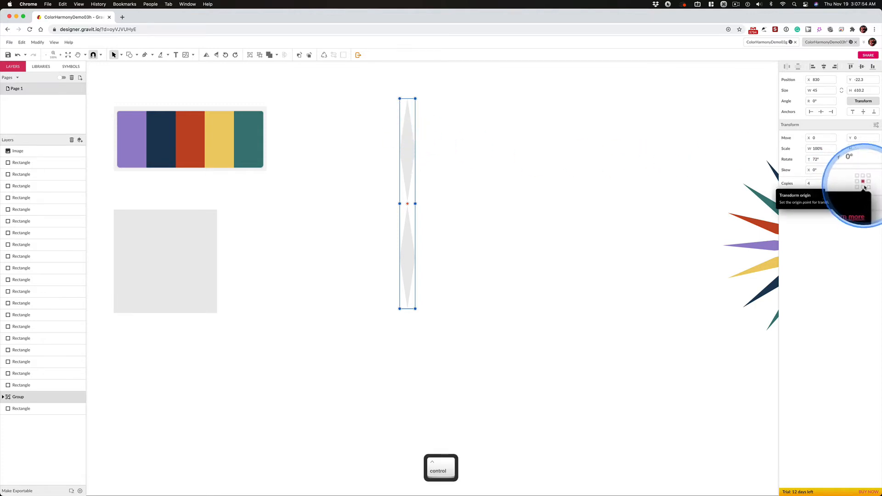
click(401, 209)
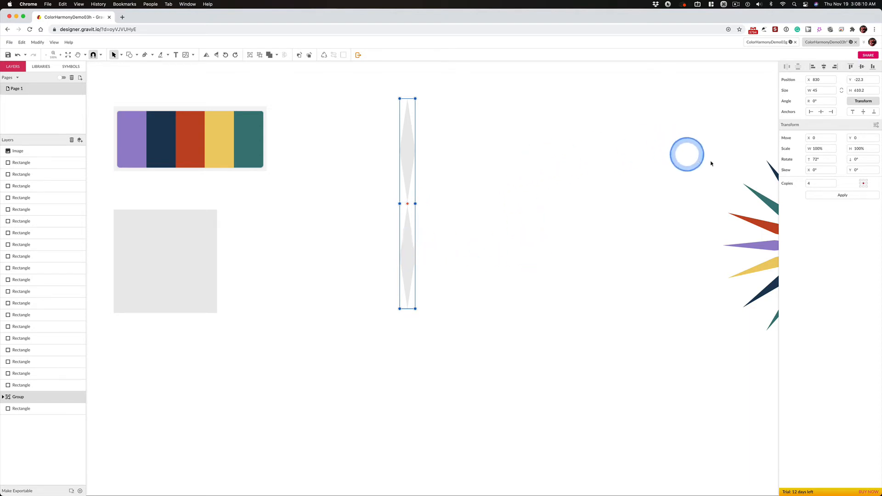
click(855, 198)
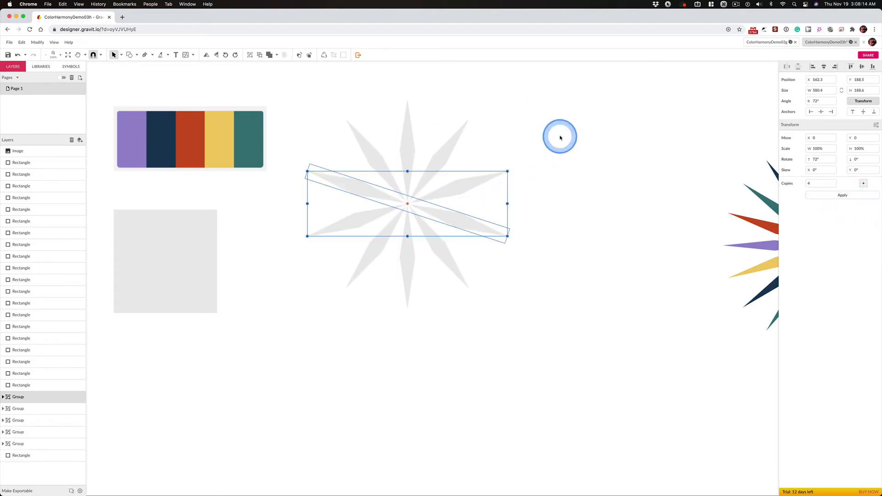
Ungroup all five rotated diamond-pair groups of the starburst into individual diamonds.
click(621, 224)
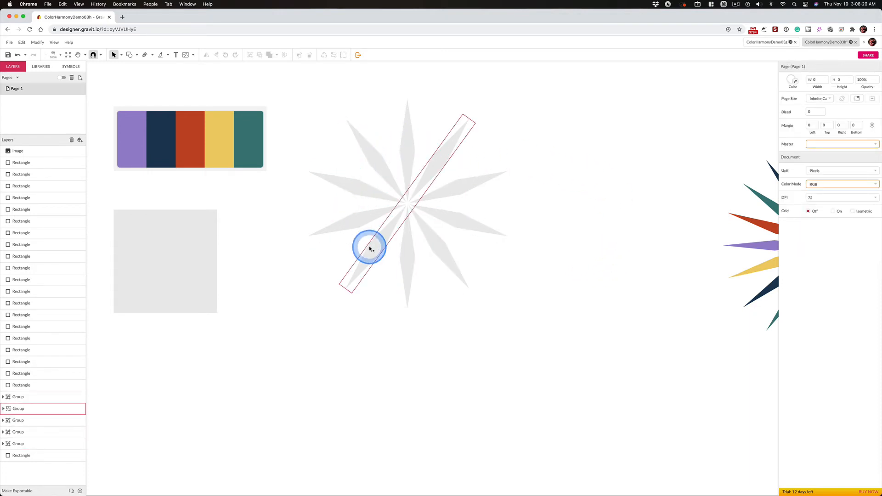
drag(327, 101, 476, 277)
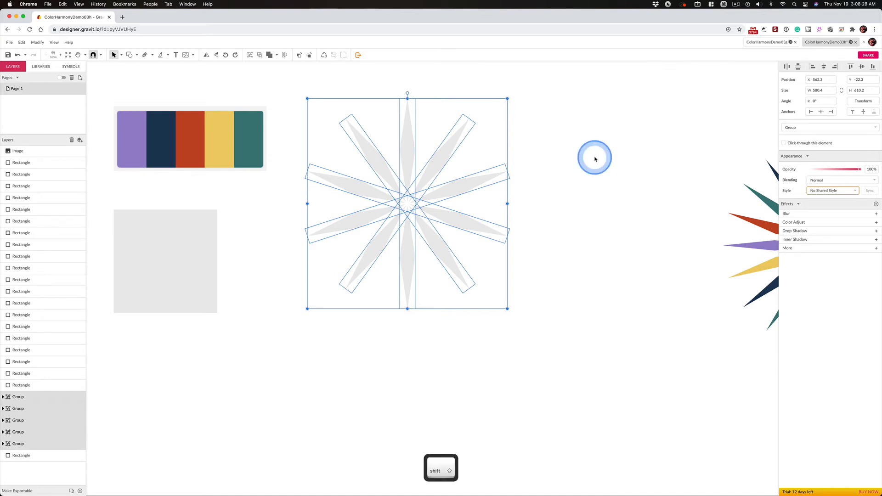
key(super+shift+g)
super+click(595, 159)
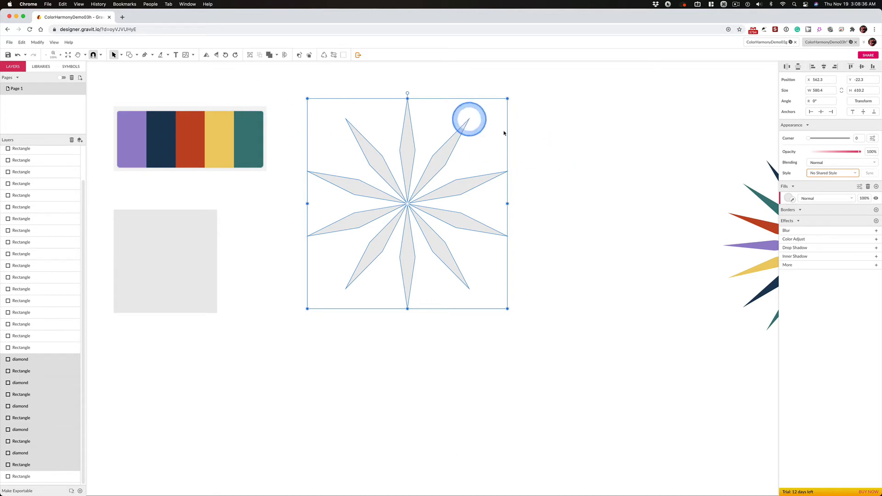
click(584, 176)
Fill the two vertical diamonds of the starburst with the purple sampled from the palette image.
click(407, 146)
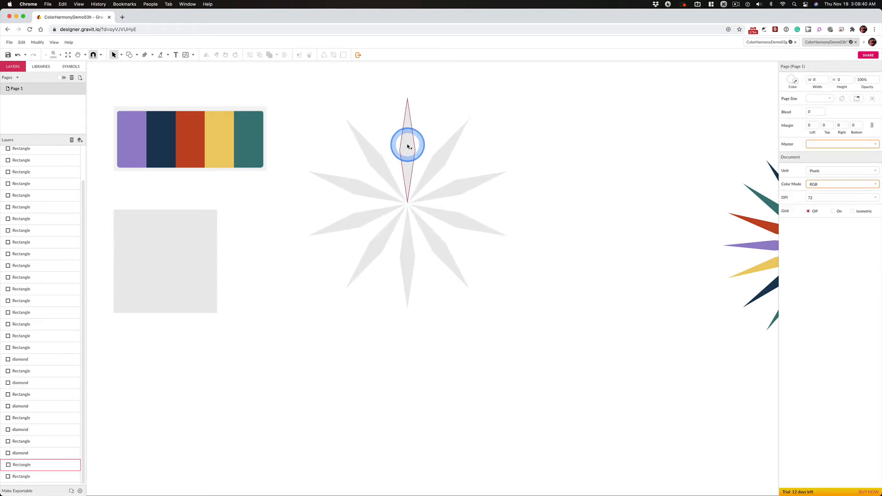
shift+click(409, 248)
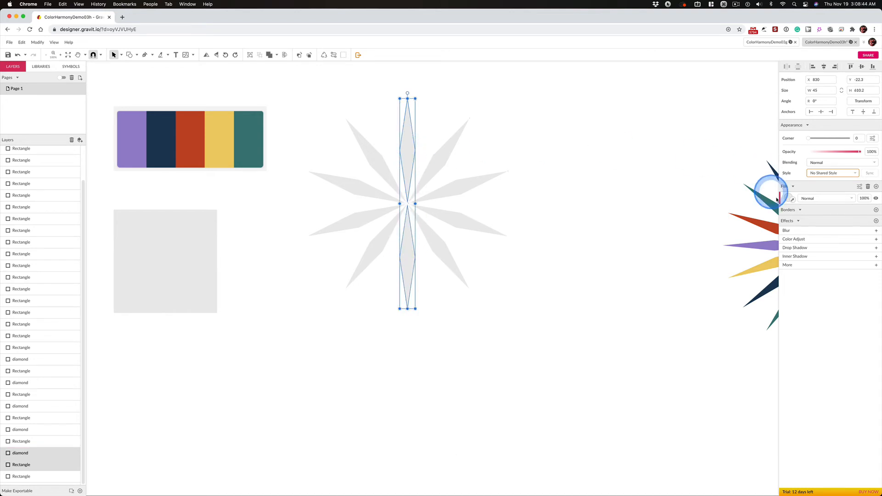
click(793, 199)
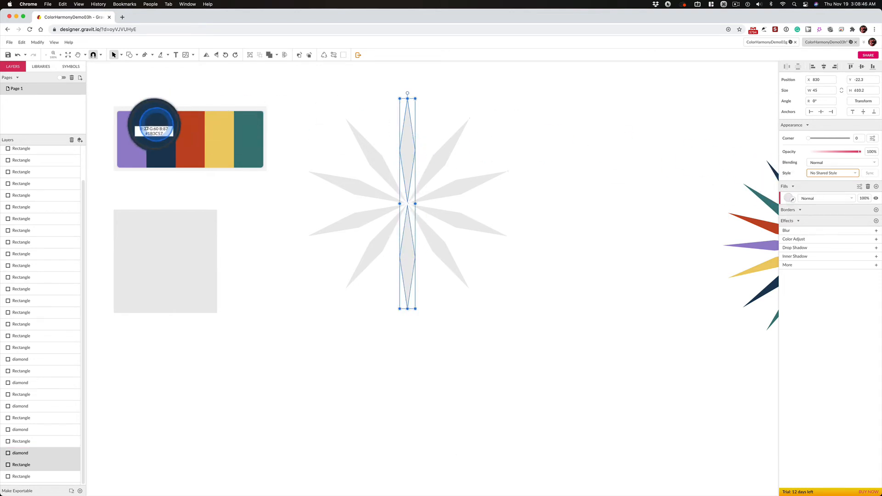
click(133, 136)
Fill the upper-left and opposite lower-right steep diamonds with the navy sampled from the palette image.
click(370, 151)
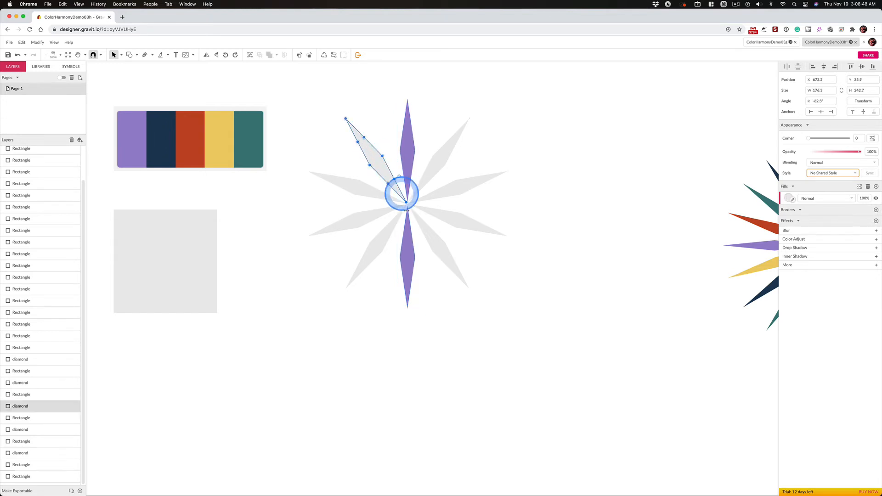
shift+click(427, 238)
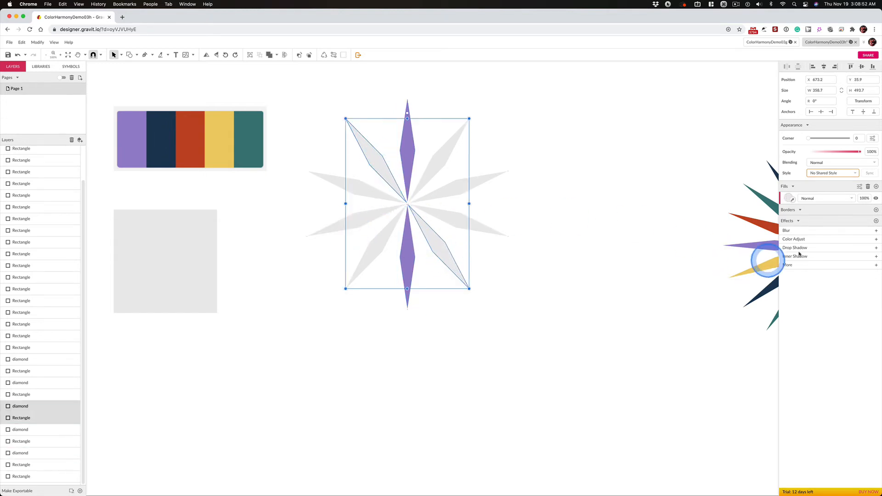
click(794, 200)
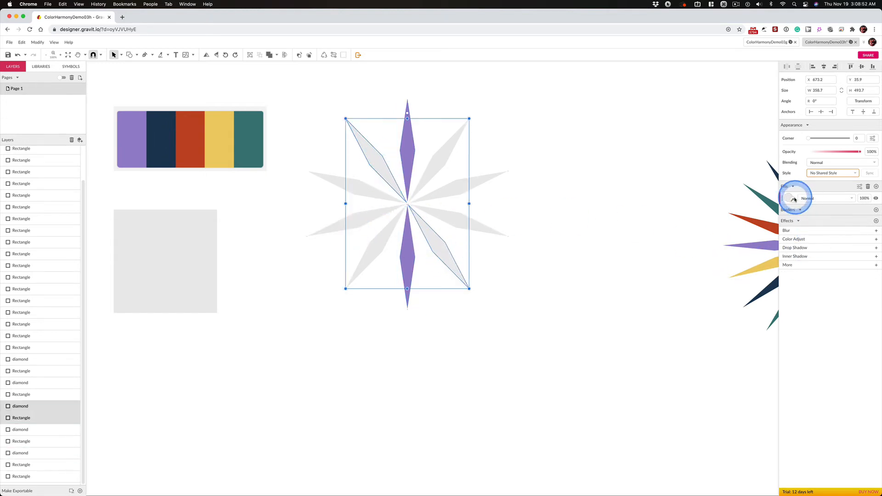
click(168, 137)
Fill the shallow upper-left diamond and its opposite on the lower right with the palette's red-orange.
click(353, 193)
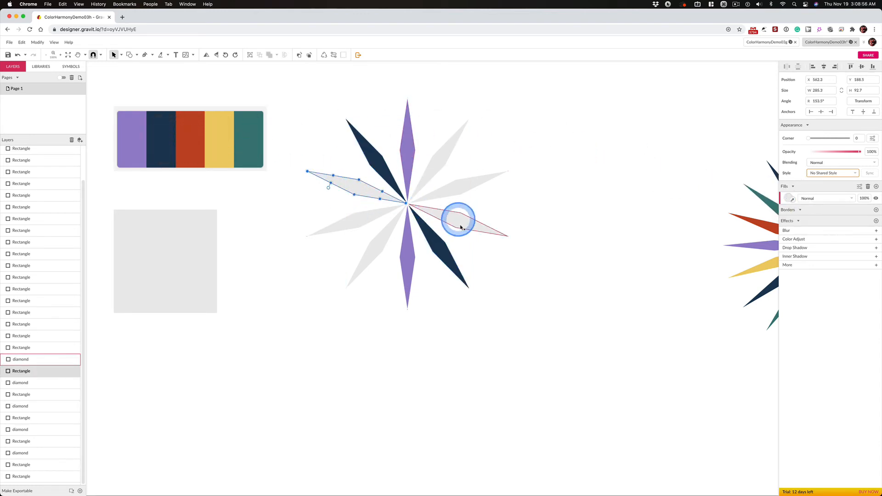
shift+click(498, 225)
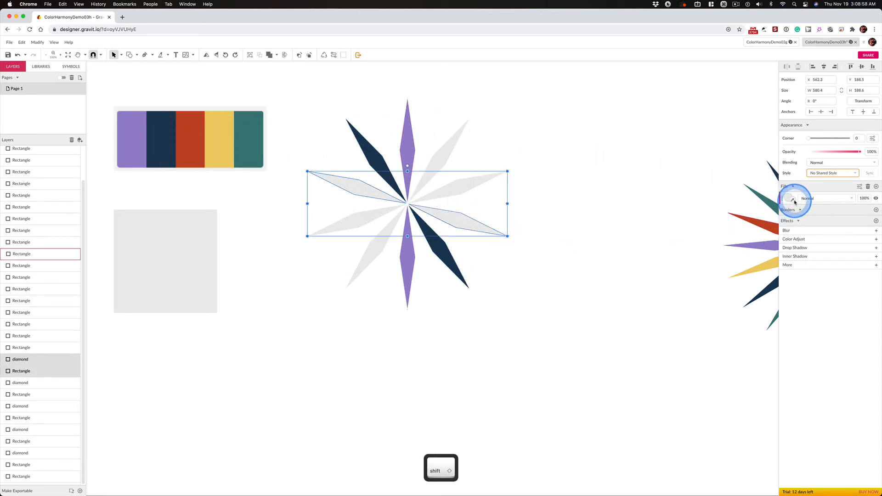
click(792, 199)
click(204, 133)
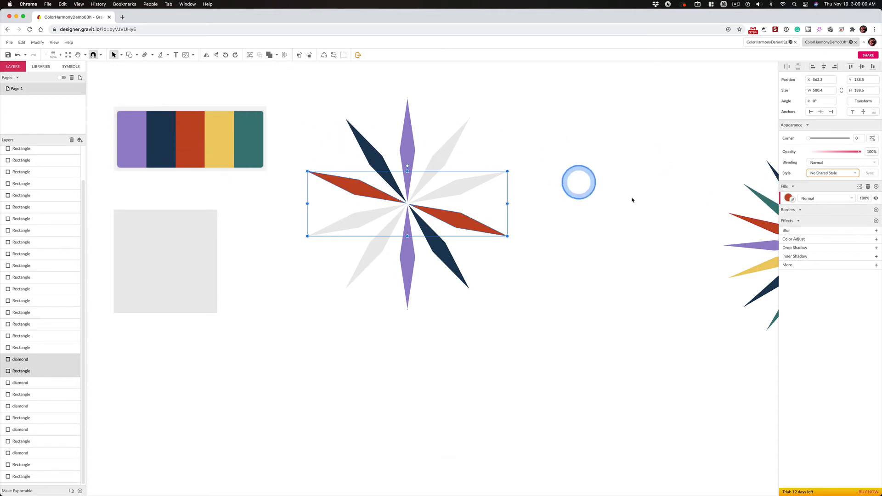
Fill the shallow lower-left diamond and its opposite on the upper right with the palette's yellow.
click(355, 220)
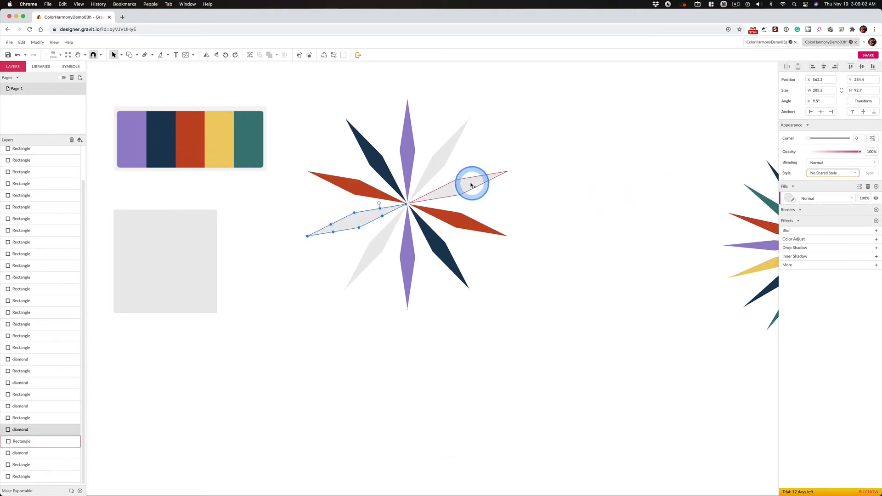
shift+click(471, 185)
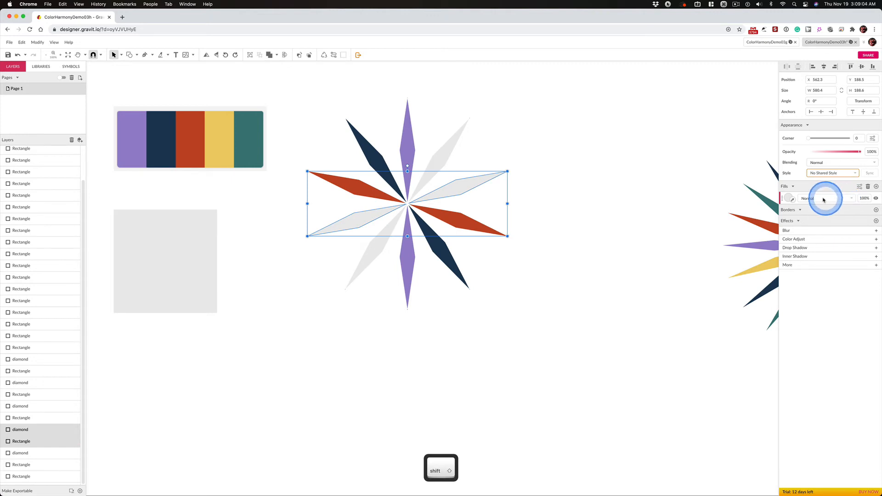
click(793, 200)
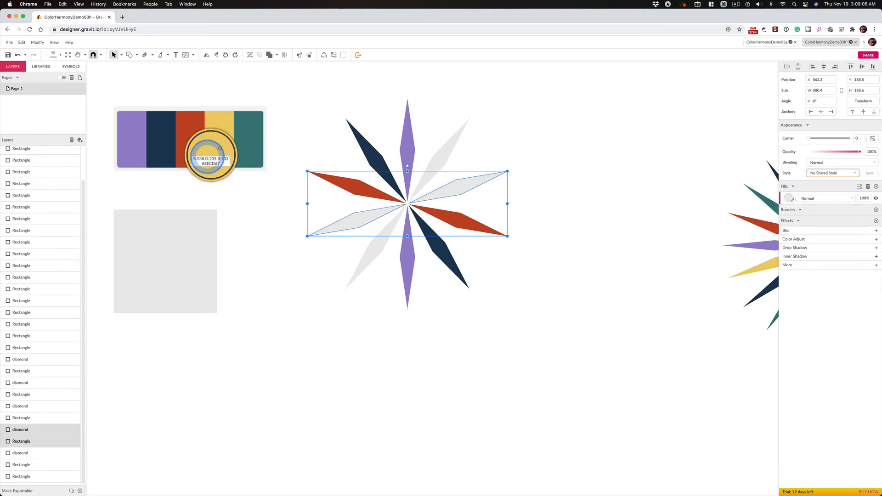
click(221, 140)
Fill the remaining two grey diamonds, at the steep lower left and upper right, with the palette's teal.
click(366, 258)
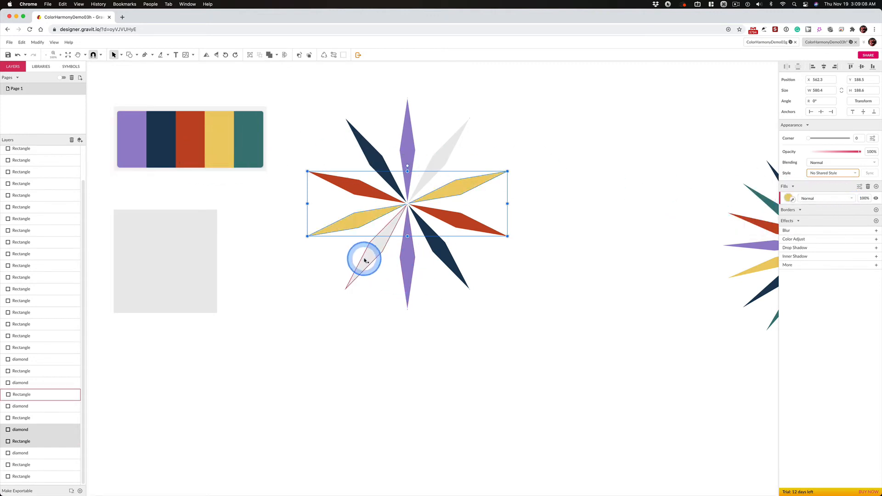
shift+click(450, 160)
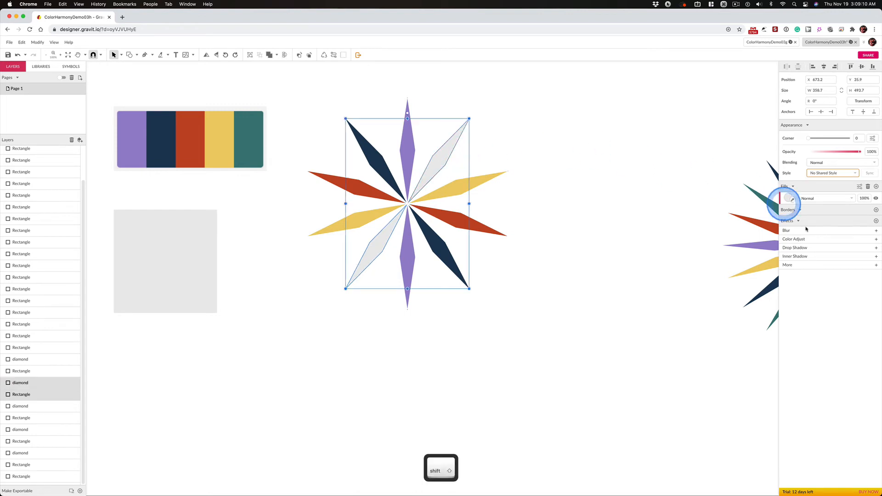
click(789, 200)
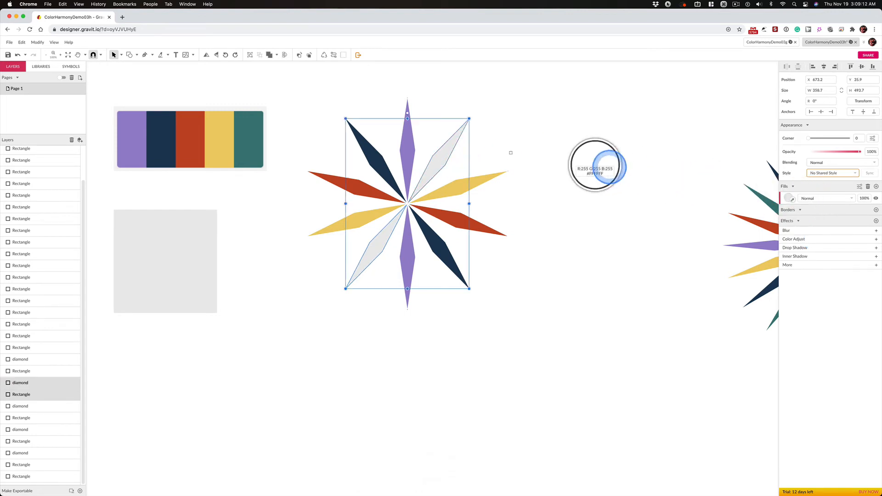
click(247, 131)
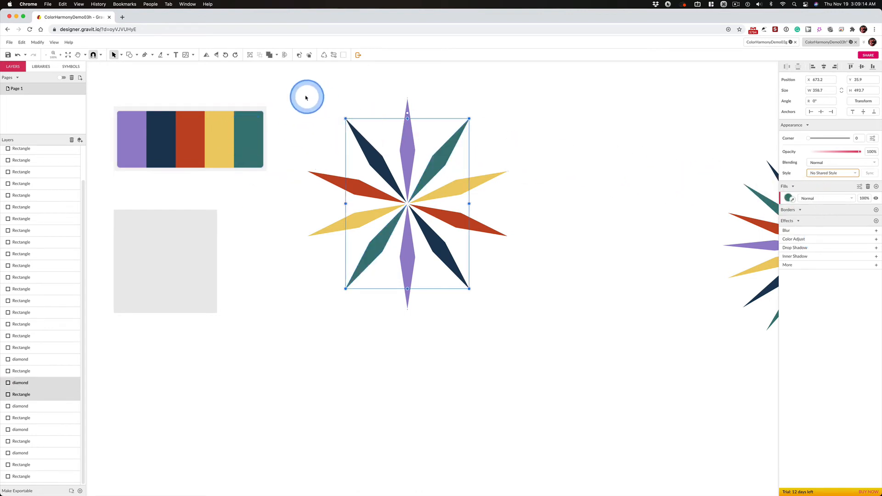
Copy all ten coloured diamonds, paste them in place, and rotate one set a quarter turn to fill the gaps.
drag(304, 95, 514, 290)
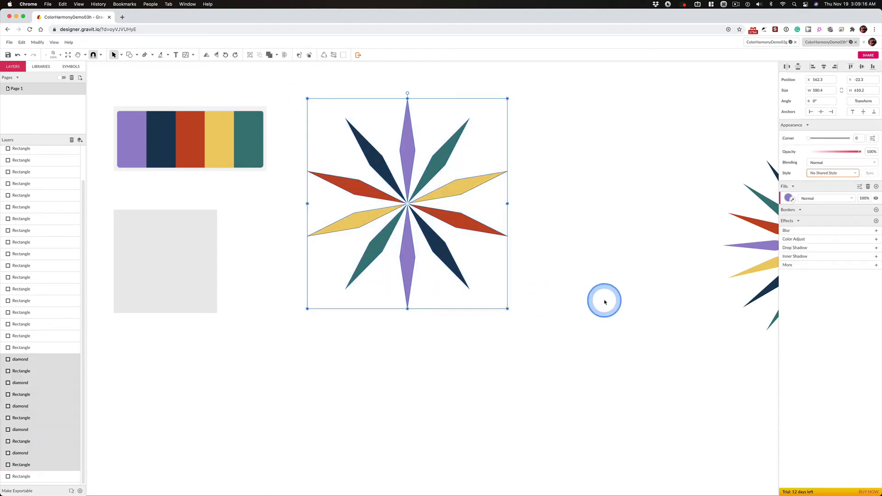
key(super)
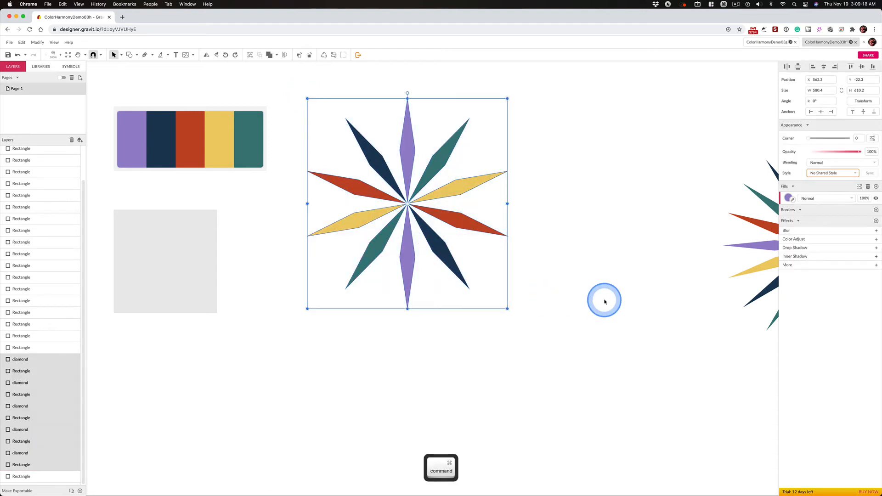
key(super+c)
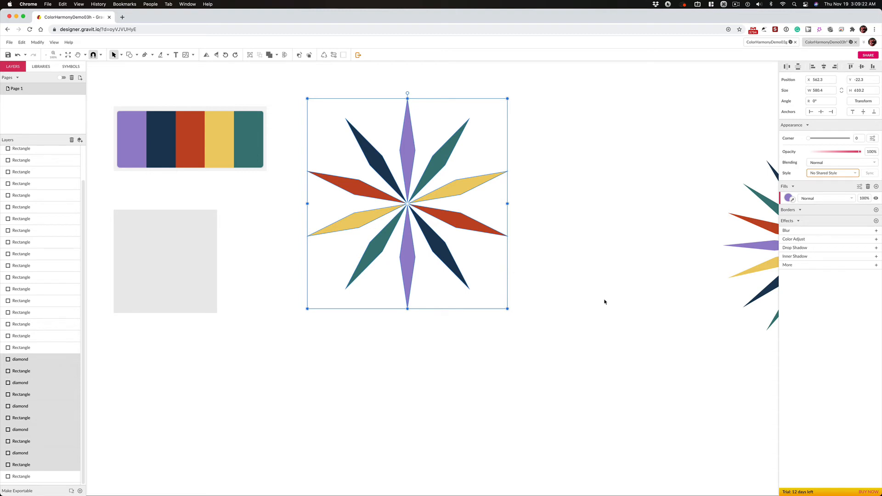
shift+click(605, 302)
key(super+shift+v)
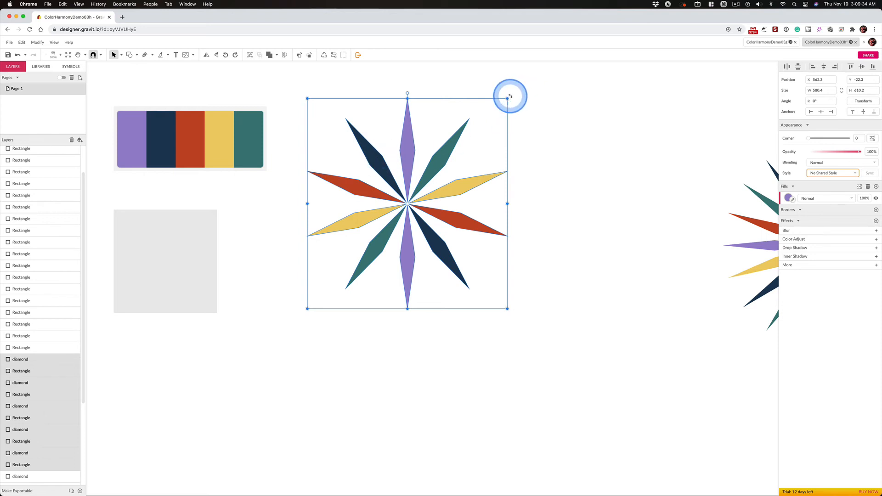
drag(510, 97, 317, 100)
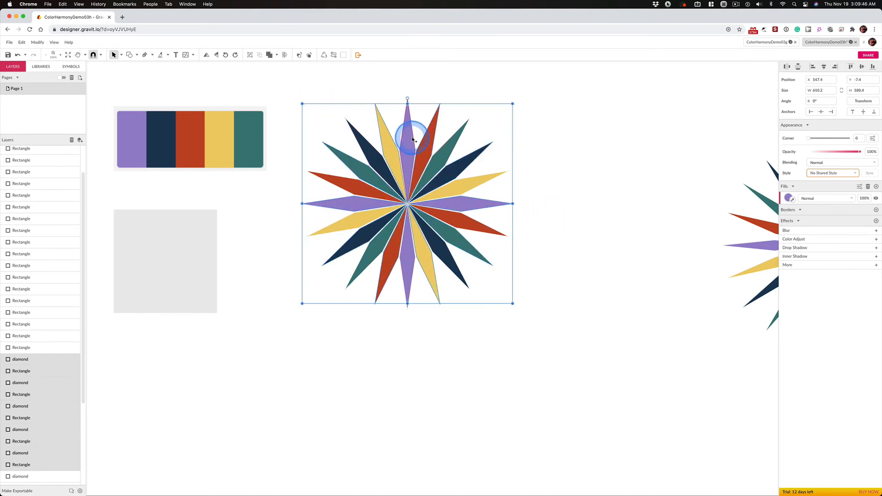
click(575, 190)
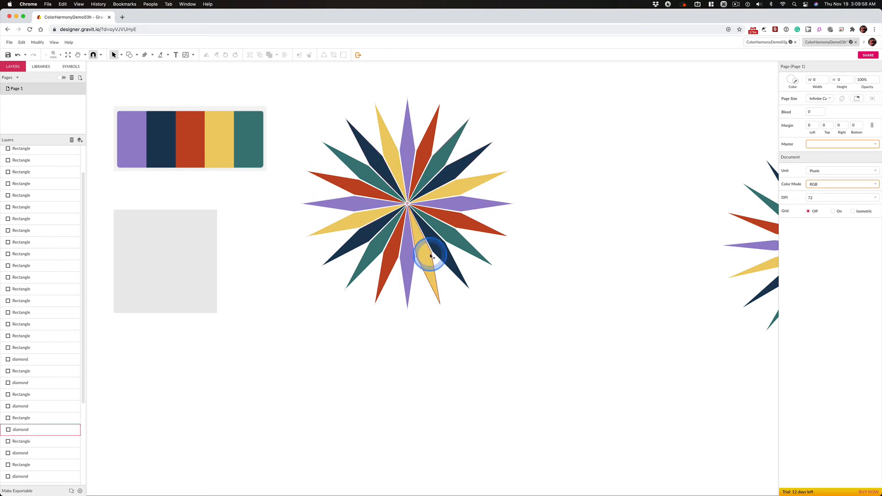
Compare the completed starburst with the existing narrower-diamond starburst beside it.
scroll(644, 271, right, 6)
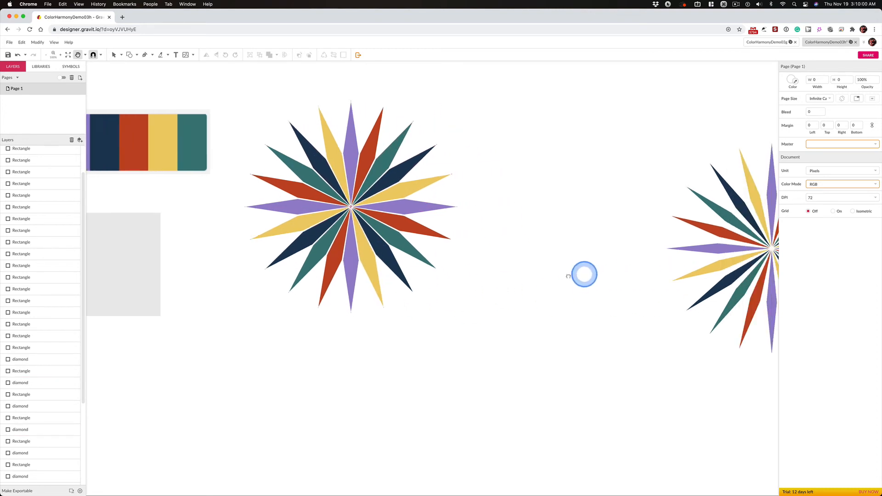
drag(569, 170, 530, 228)
click(520, 370)
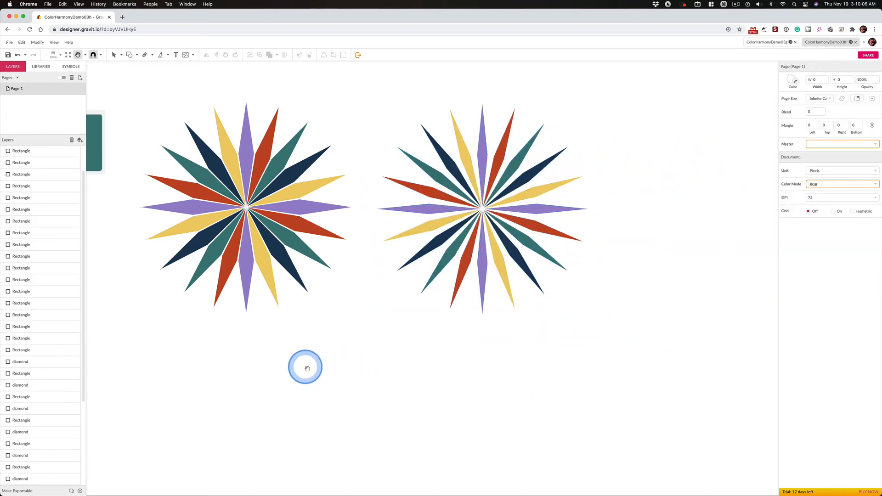
drag(351, 367, 482, 376)
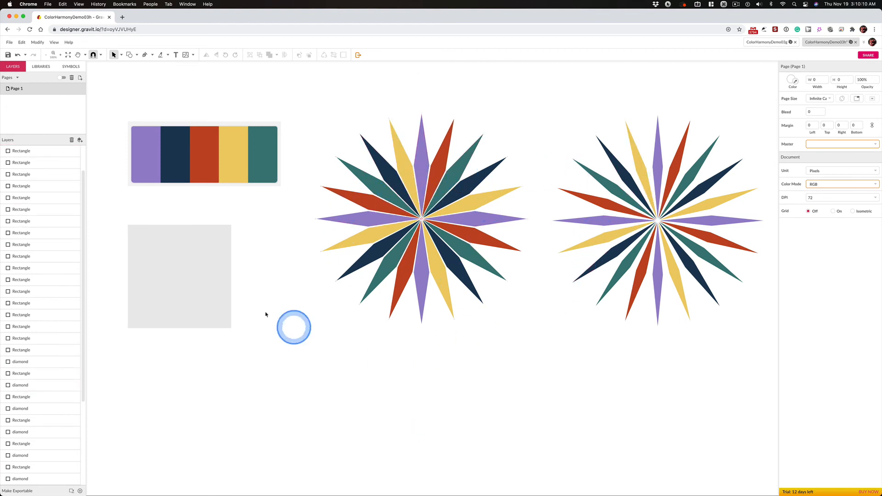
Review the designs in the ColorHarmonyDemo03g document, return to ColorHarmonyDemo03h, and inspect the top purple diamond of the narrower starburst.
click(770, 43)
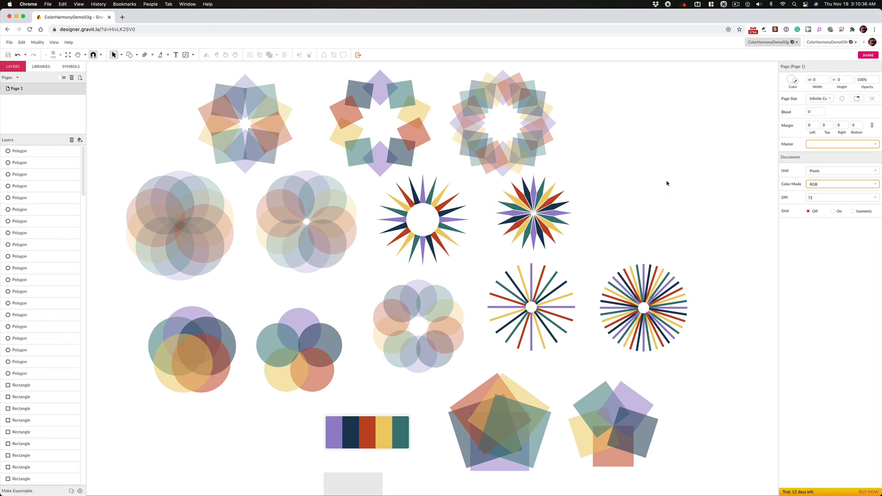
click(827, 41)
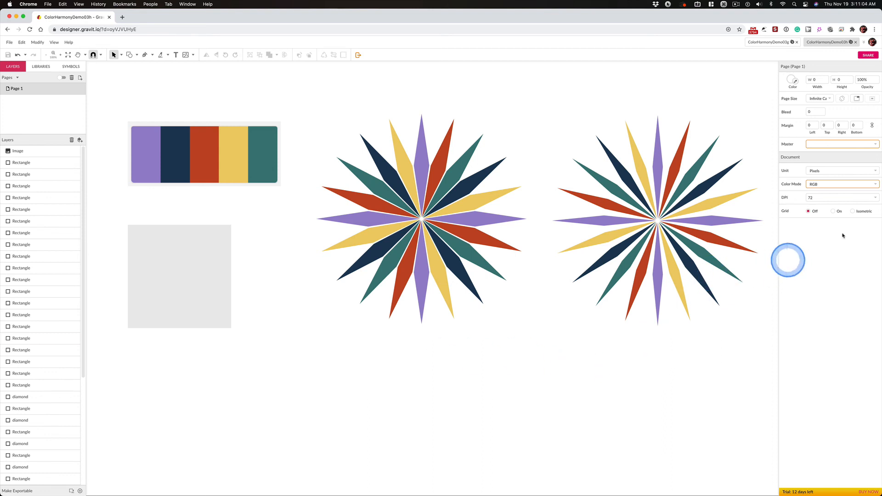
click(656, 153)
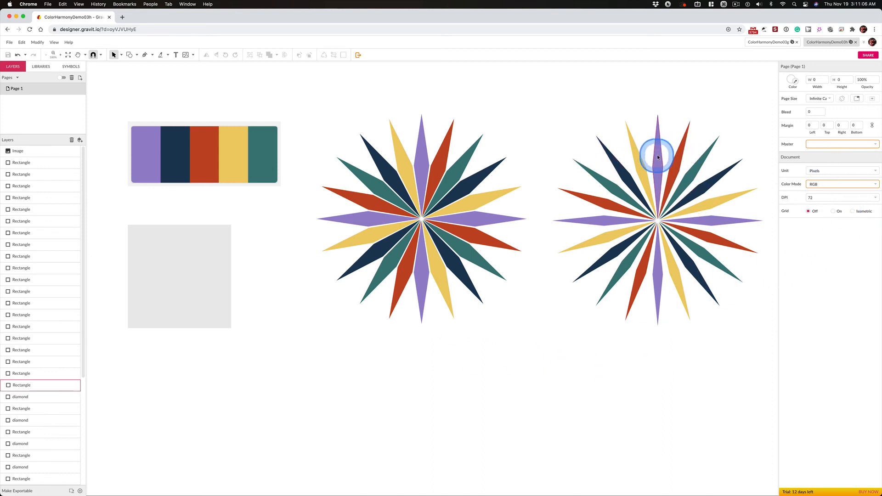
key(ctrl)
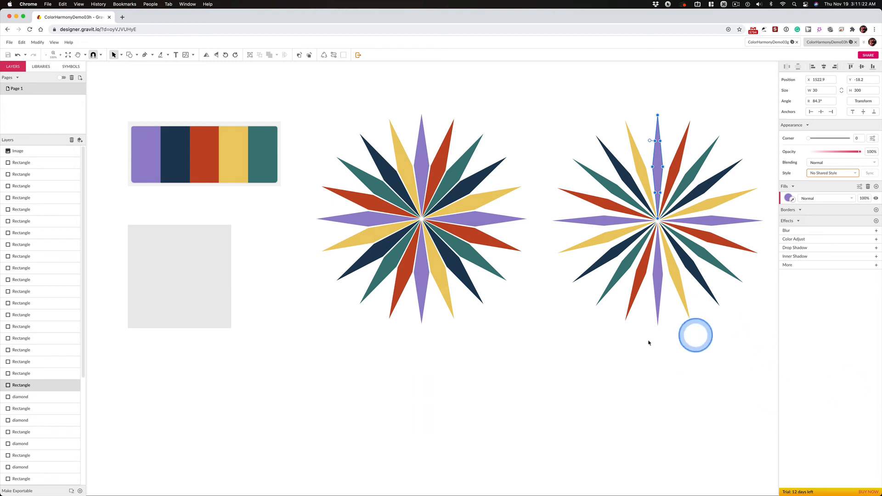
Switch to Safari and open the Gravit Tips mission listed under Gravit Designer Pro on the mission map.
key(super+Tab)
key(super+Tab)
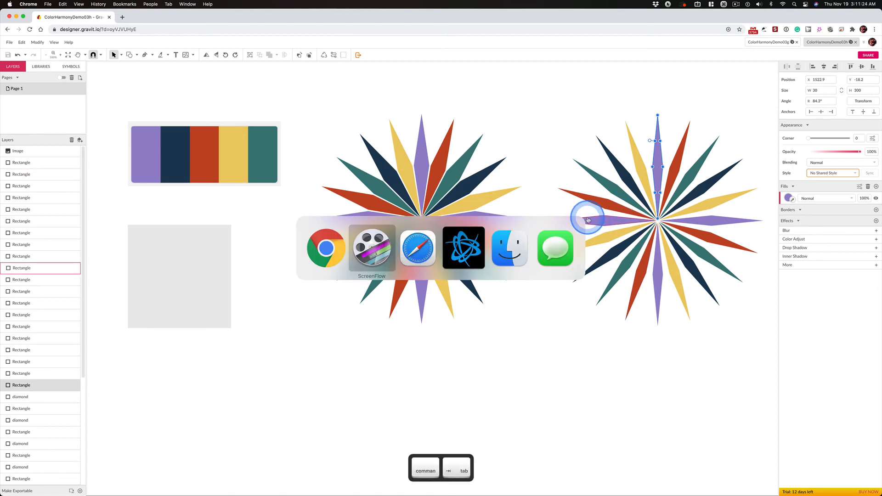
scroll(454, 303, down, 1)
scroll(454, 303, down, 5)
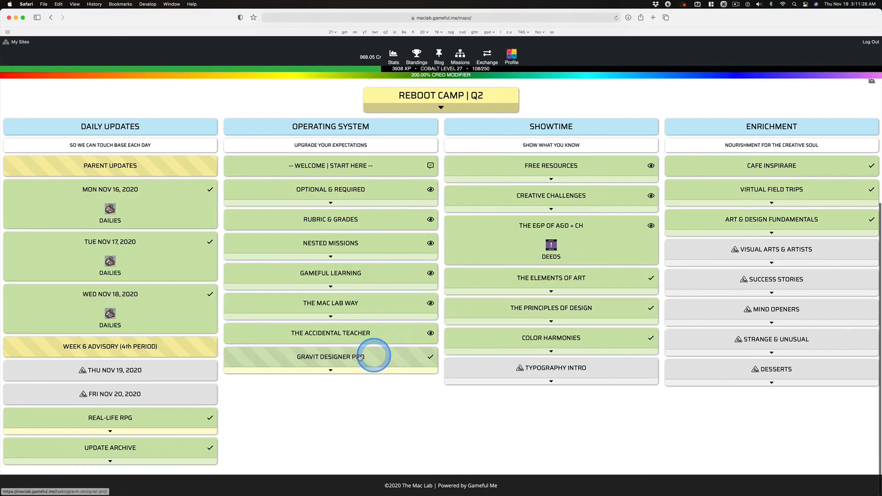
click(325, 367)
scroll(333, 418, down, 2)
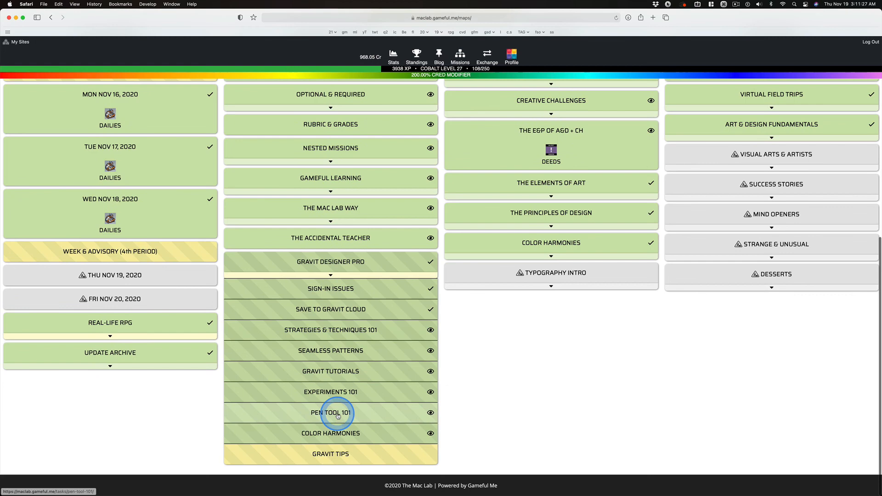
click(343, 453)
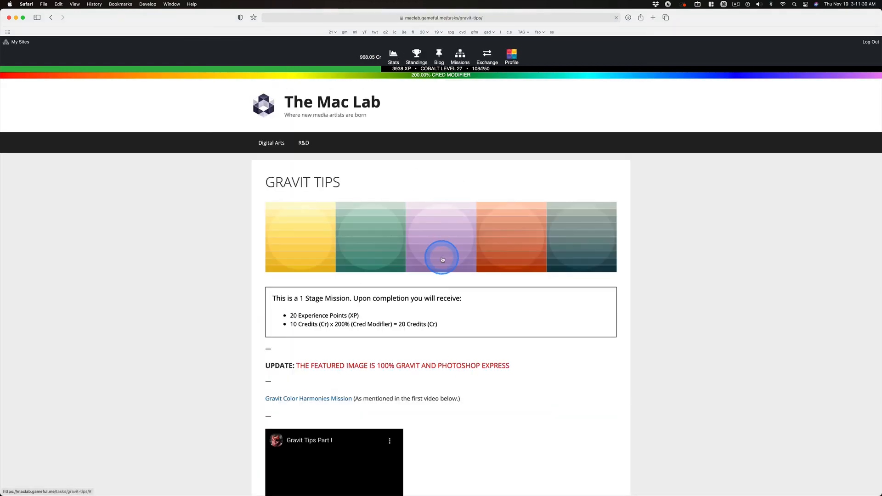
Look through the tutorial videos on the Gravit Tips page and switch back to the starburst document in Chrome.
scroll(442, 253, down, 20)
scroll(442, 251, down, 6)
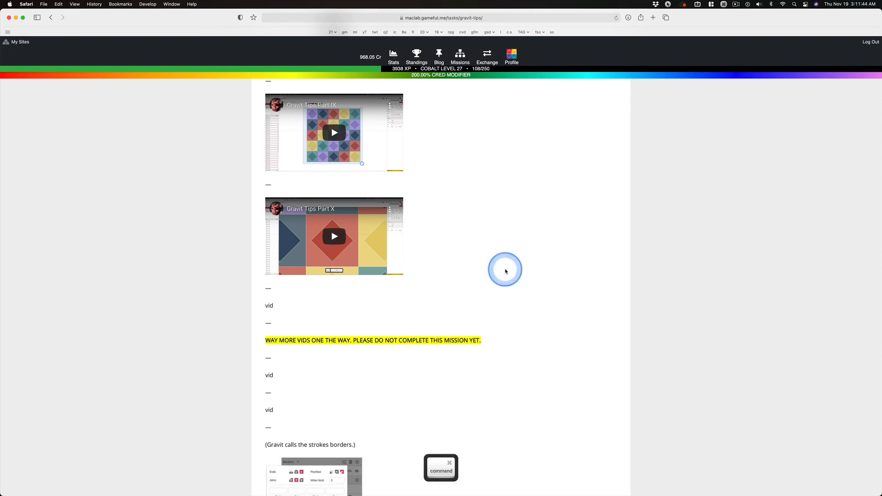
key(super+Tab)
key(super+Tab)
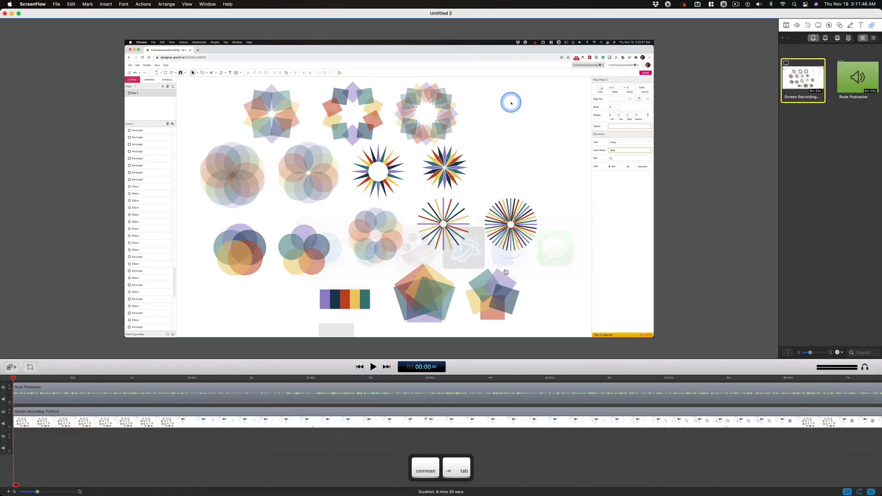
key(super+Tab)
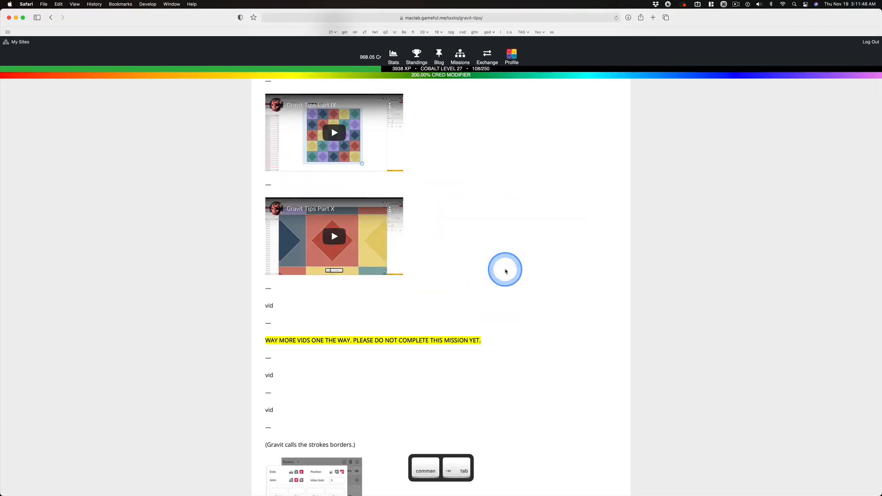
key(super+Tab)
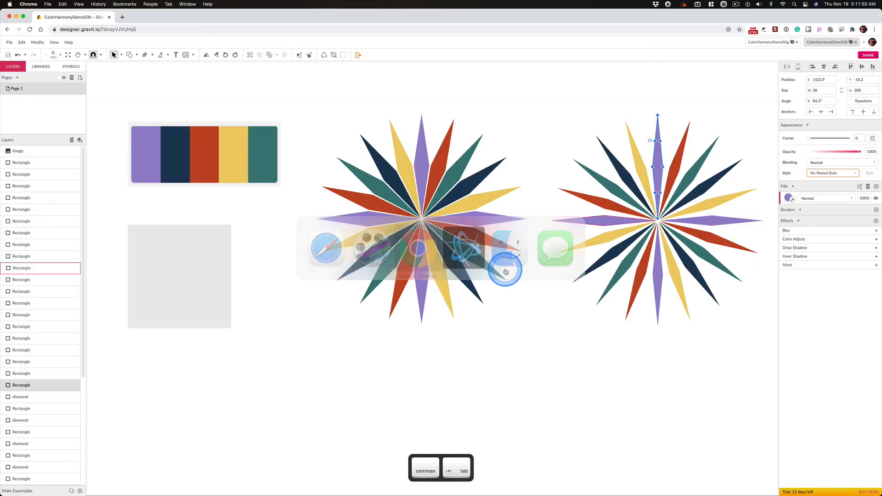